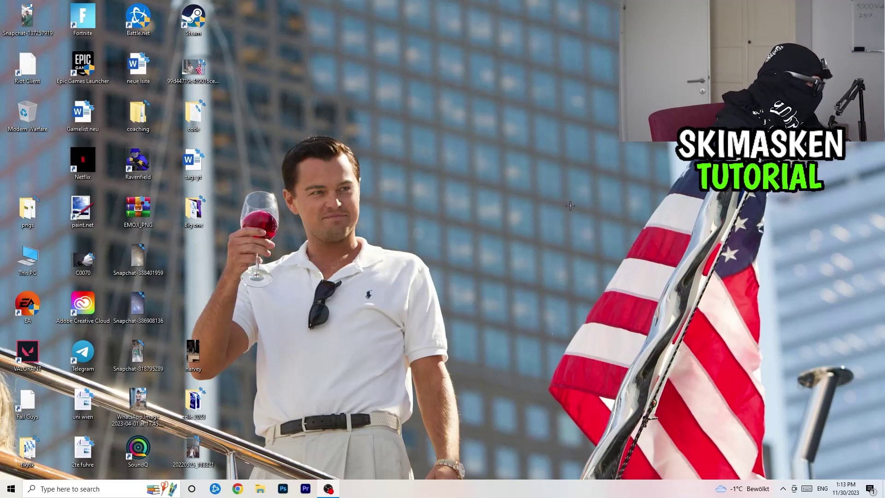
Open the Windows gaming settings and check the Game Bar and Game Mode options
click(4, 494)
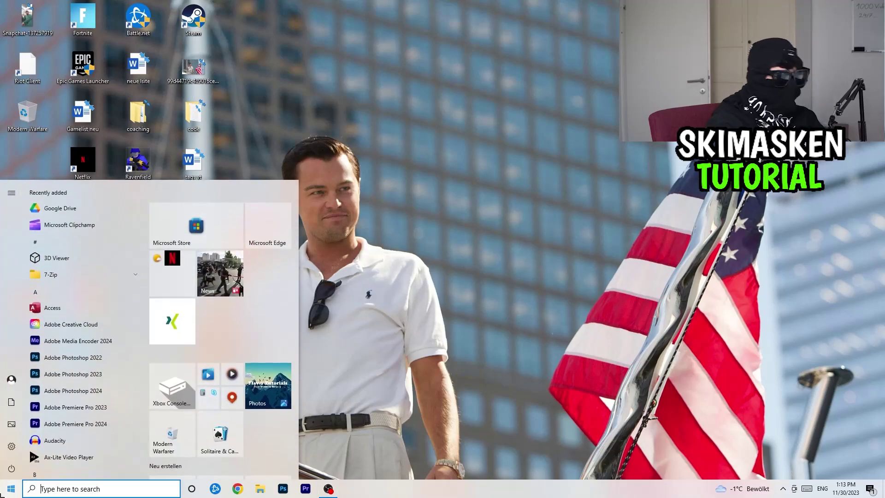
click(5, 443)
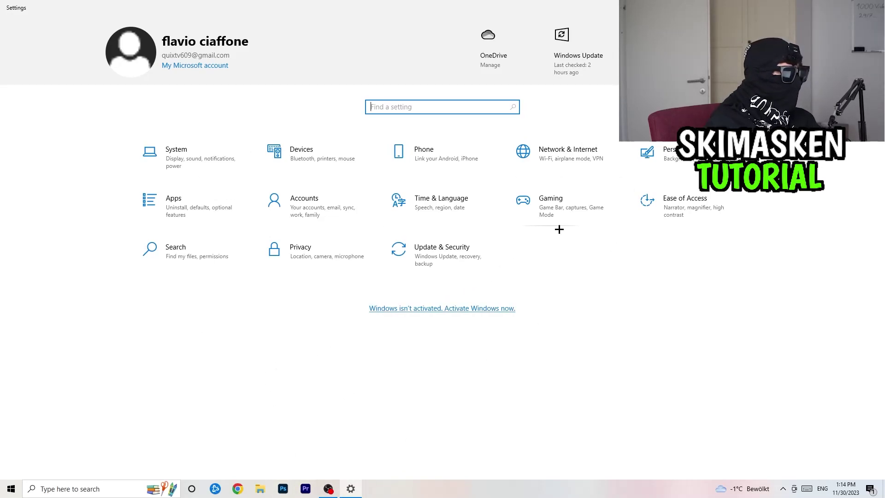
click(571, 209)
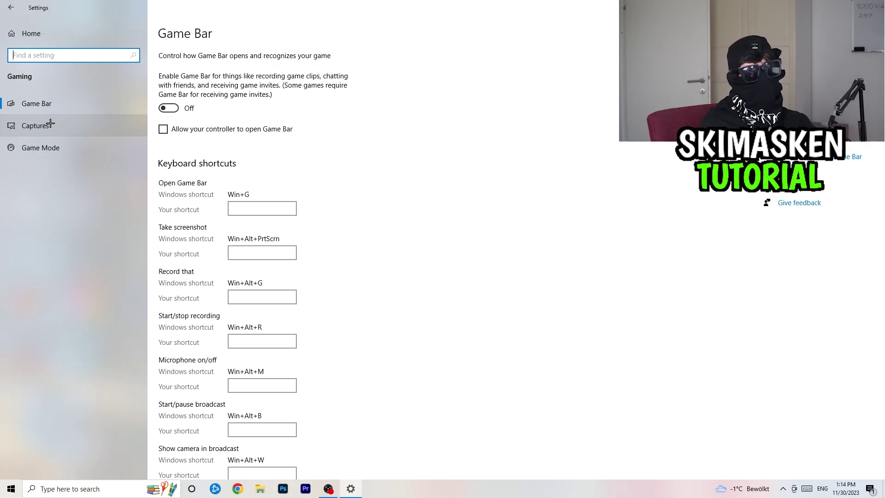
click(62, 154)
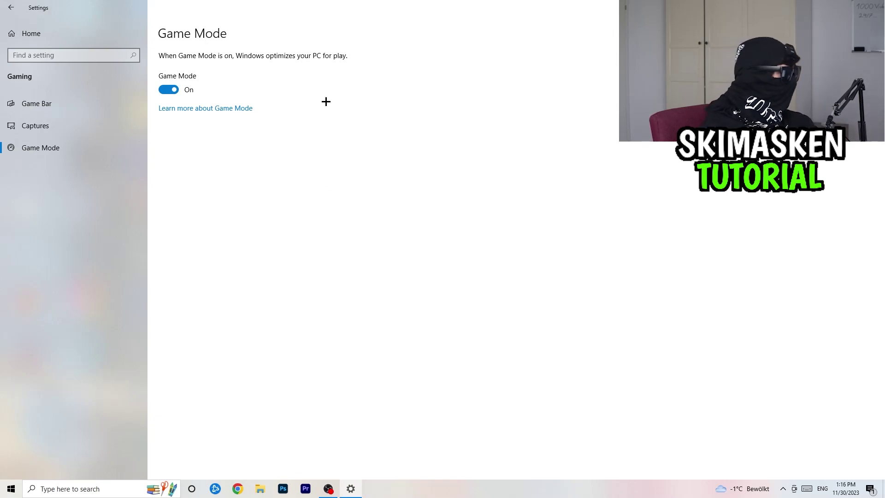
Review the scaling and resolution options in the system display settings
click(10, 7)
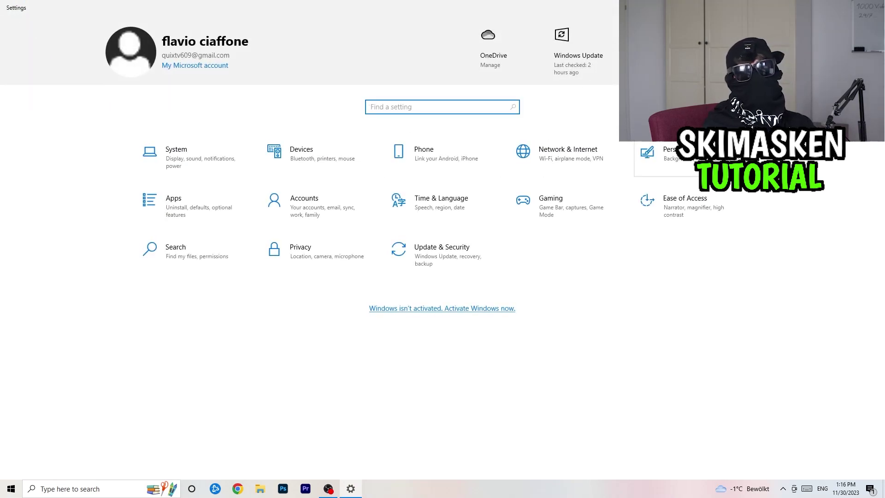
click(198, 158)
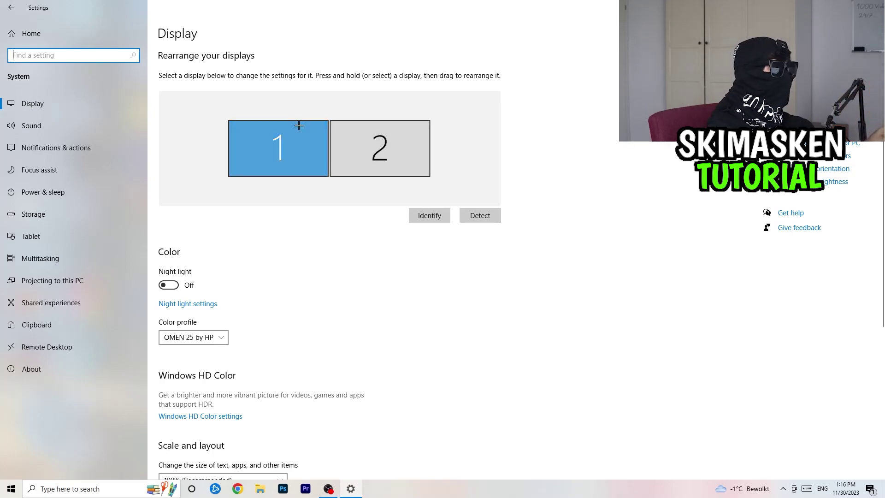
scroll(364, 189, down, 5)
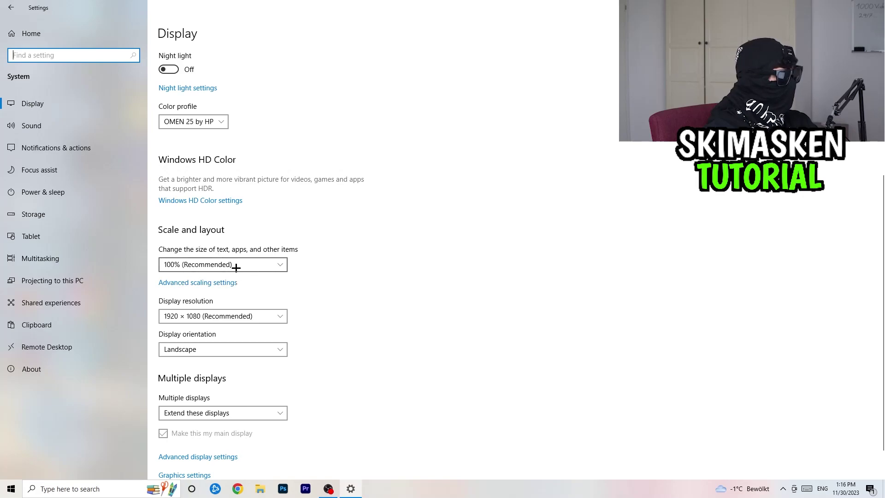
click(284, 264)
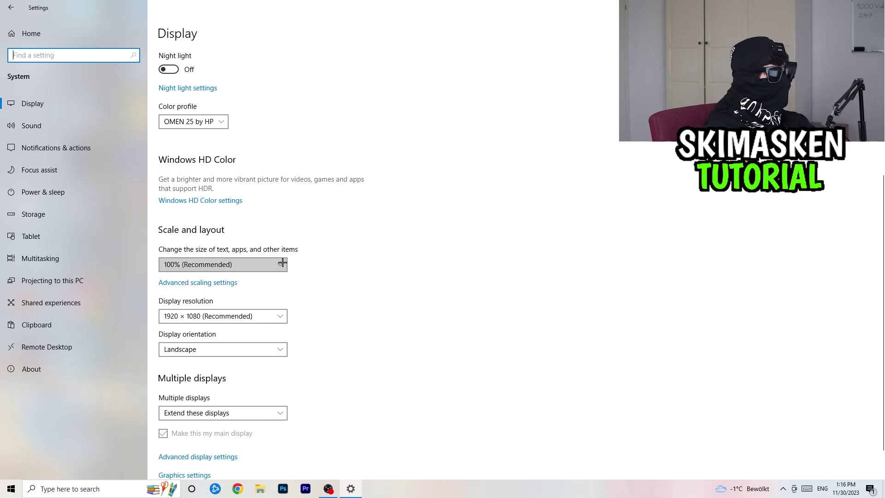
click(546, 205)
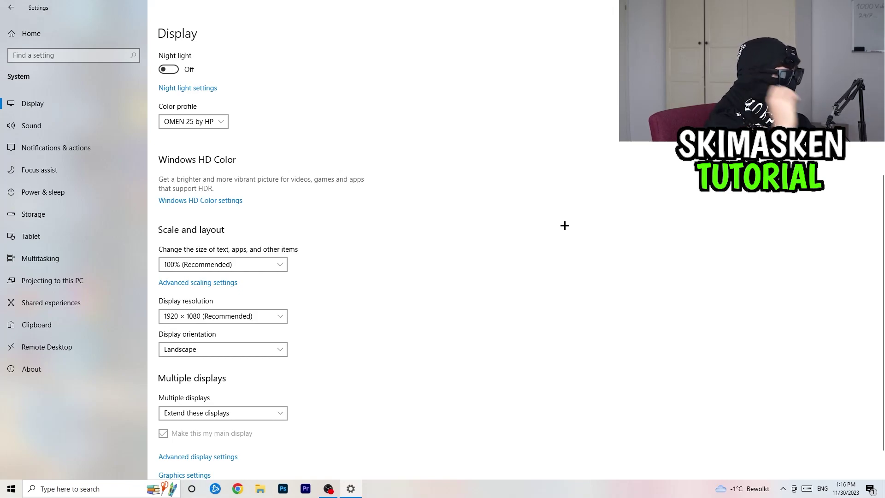
scroll(235, 336, down, 1)
click(245, 278)
click(457, 271)
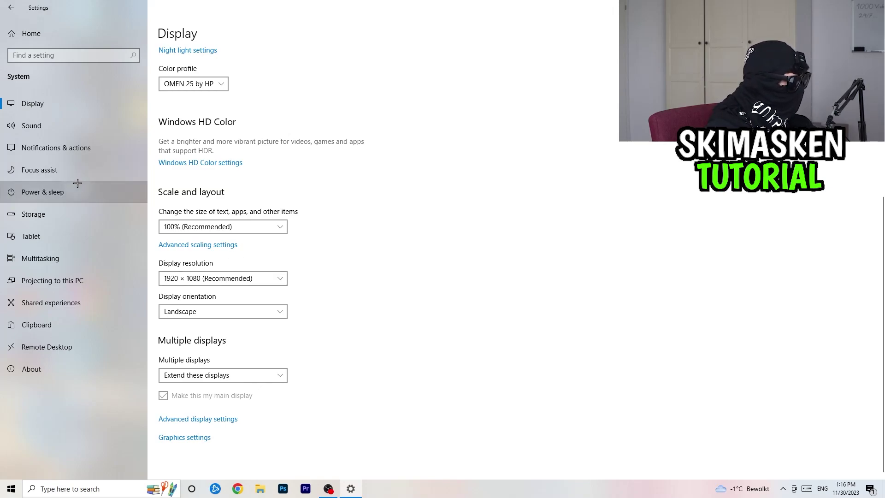
Review the available power plans through the Power & sleep settings, and close both Power Options and Settings
click(135, 191)
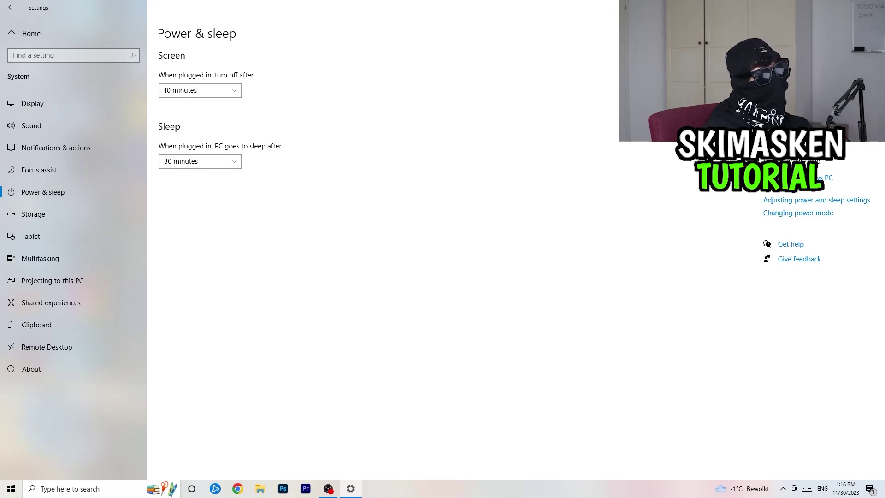
click(798, 136)
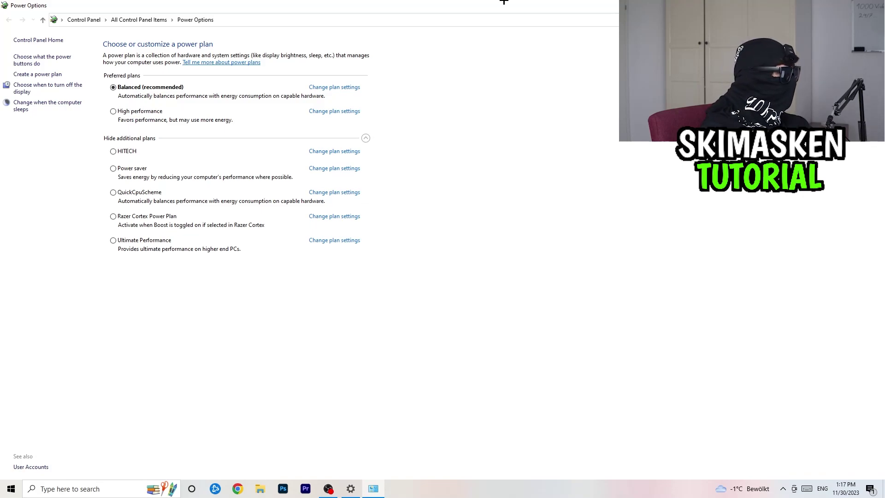
click(874, 6)
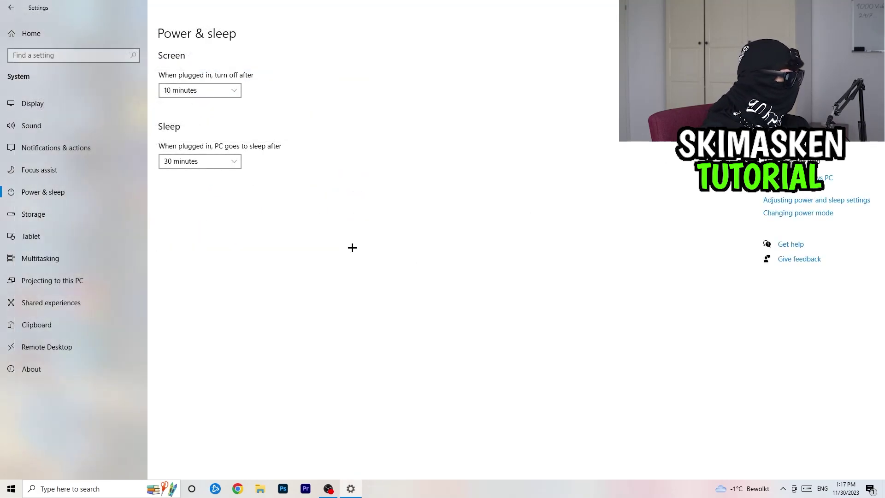
click(881, 7)
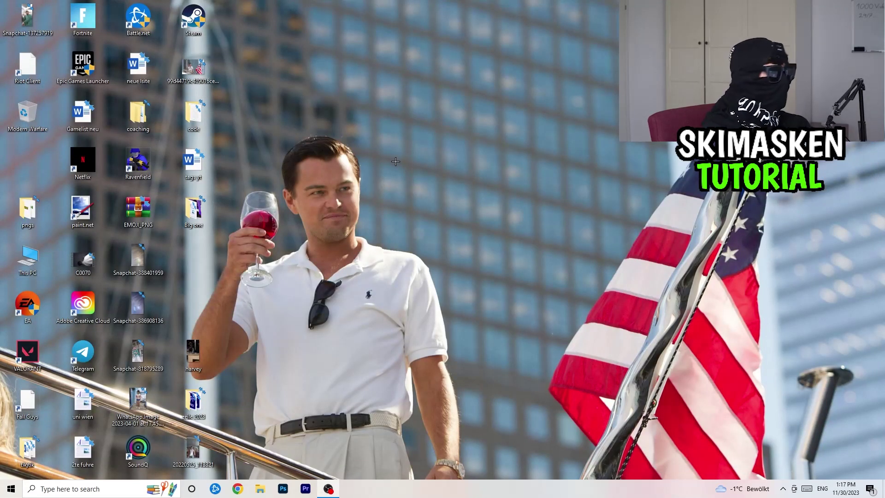
Move the Steam shortcut to an empty desktop area and open its compatibility properties
drag(199, 27, 407, 149)
click(445, 100)
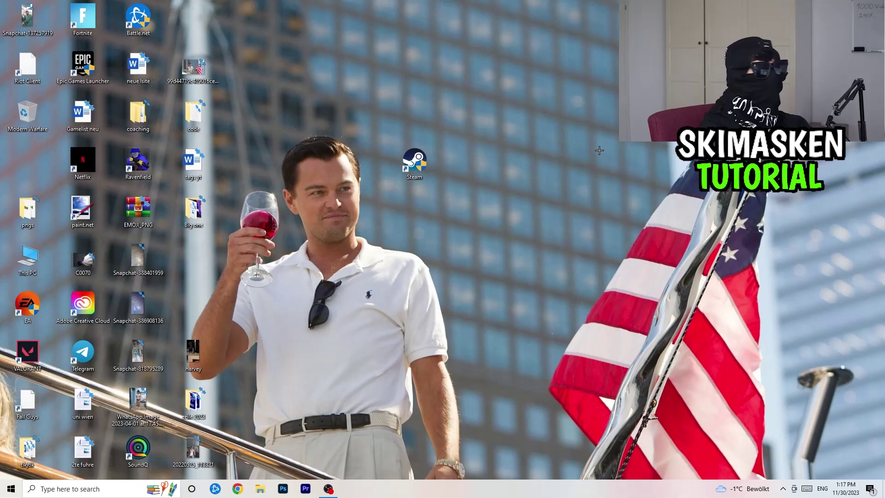
right_click(418, 158)
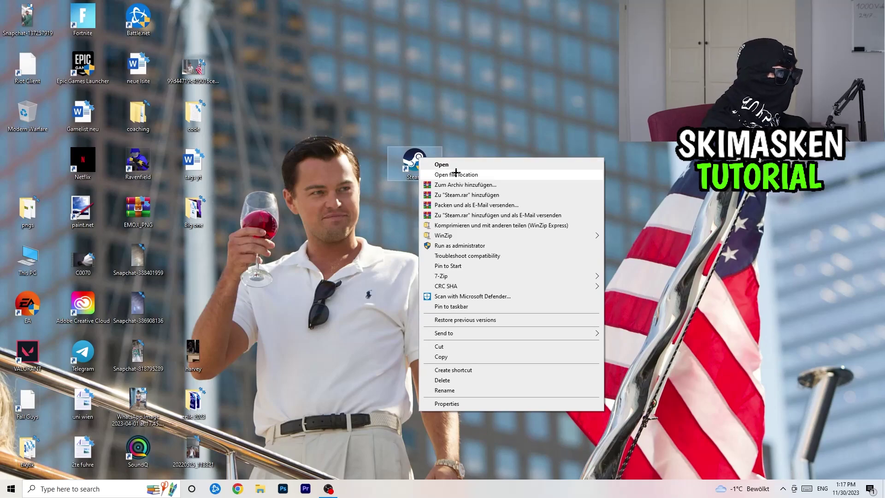
click(446, 409)
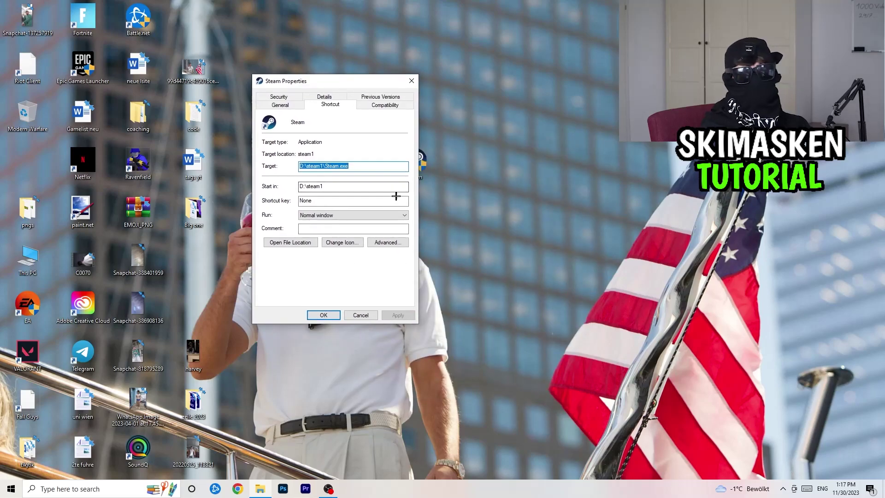
click(393, 109)
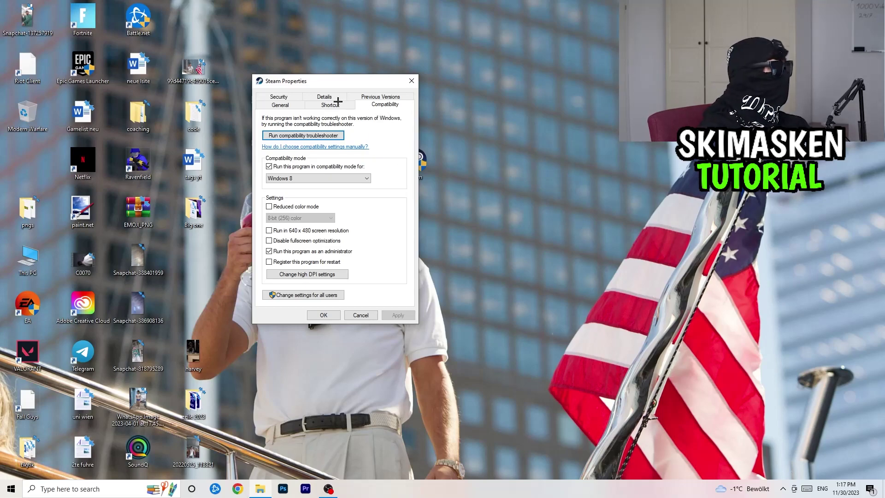
Review Steam's compatibility mode choices, keep Windows 8 selected, and accept the properties
click(269, 166)
click(322, 179)
click(402, 201)
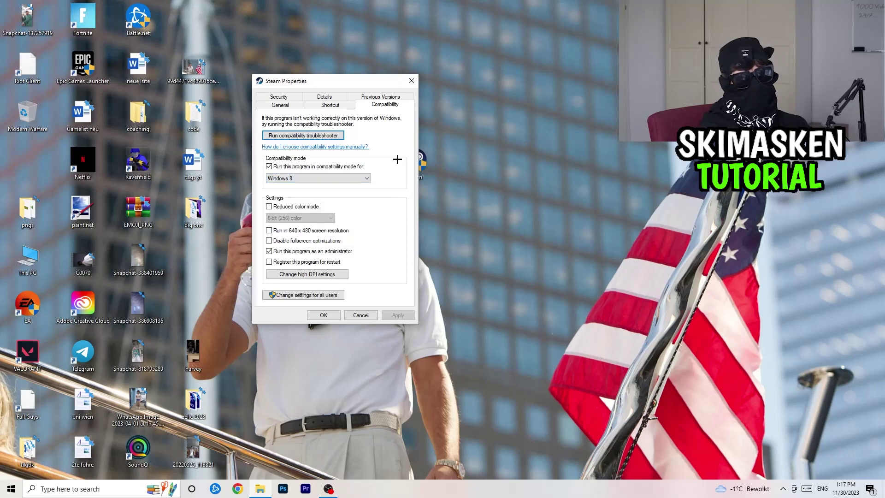
click(367, 178)
click(397, 168)
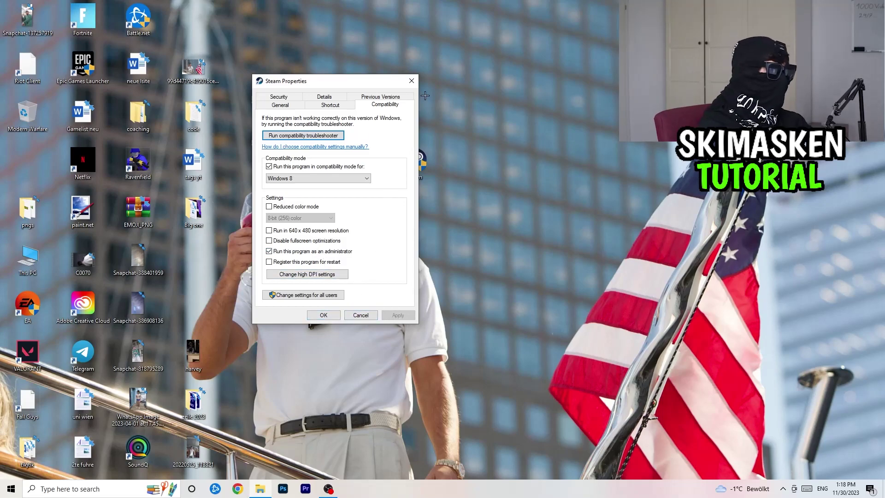
click(325, 317)
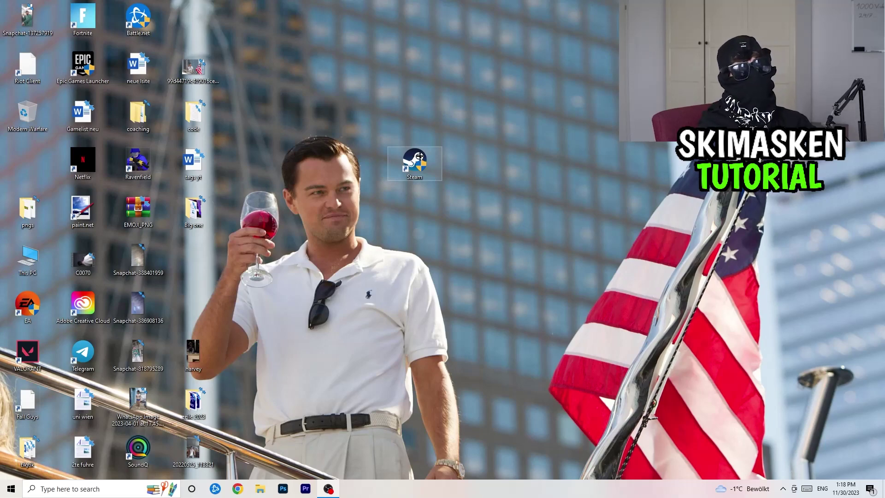
Recheck the Steam shortcut's compatibility properties, close them, and return the shortcut to its original place among the desktop icons
drag(420, 156, 476, 156)
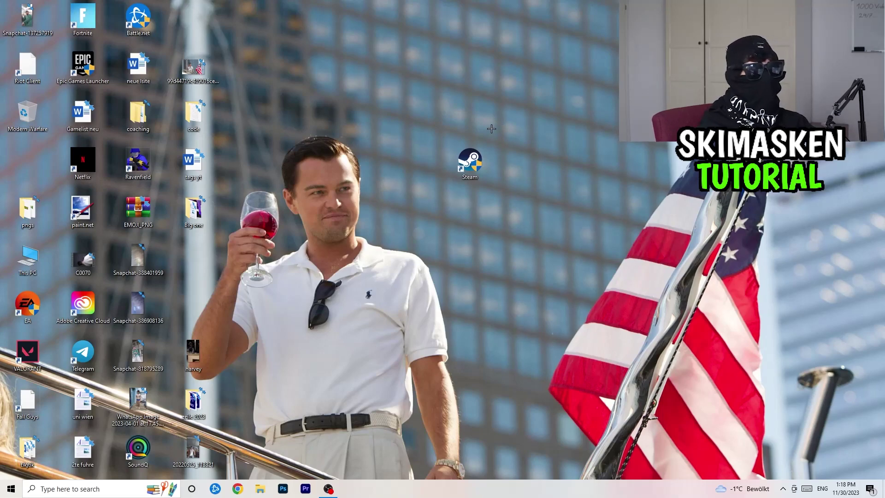
drag(484, 173, 373, 173)
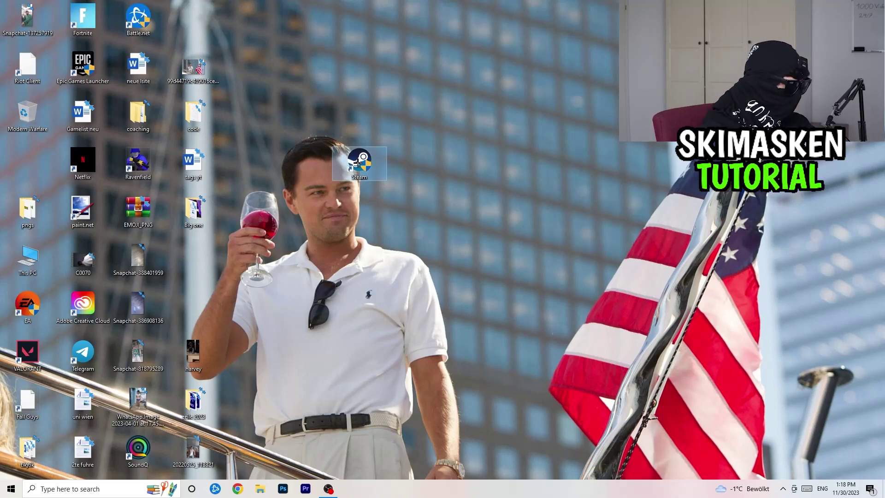
right_click(358, 163)
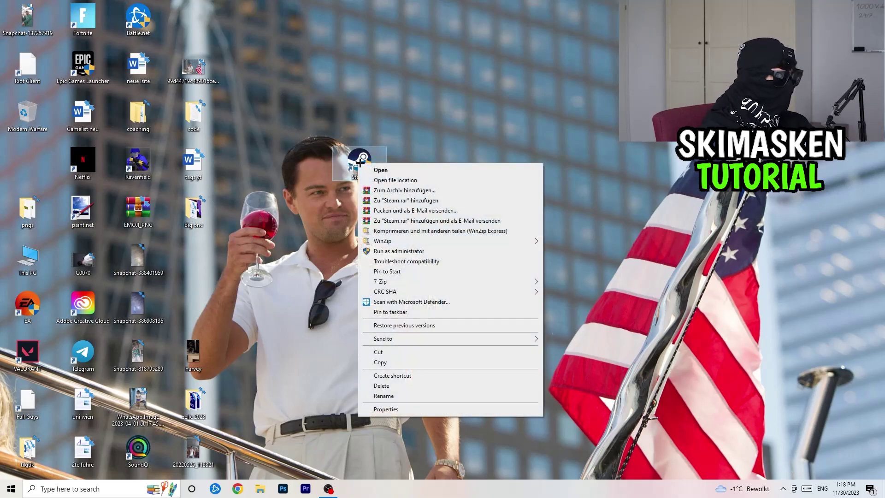
click(386, 409)
click(521, 170)
right_click(351, 161)
click(383, 406)
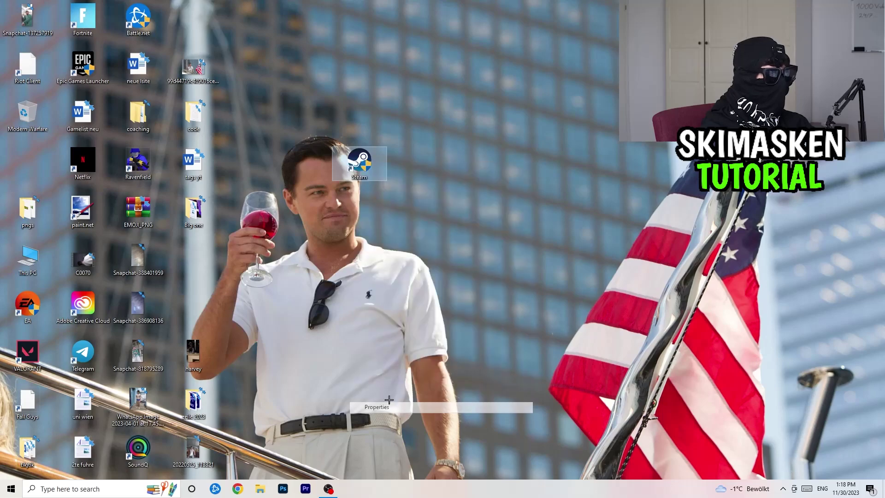
click(471, 190)
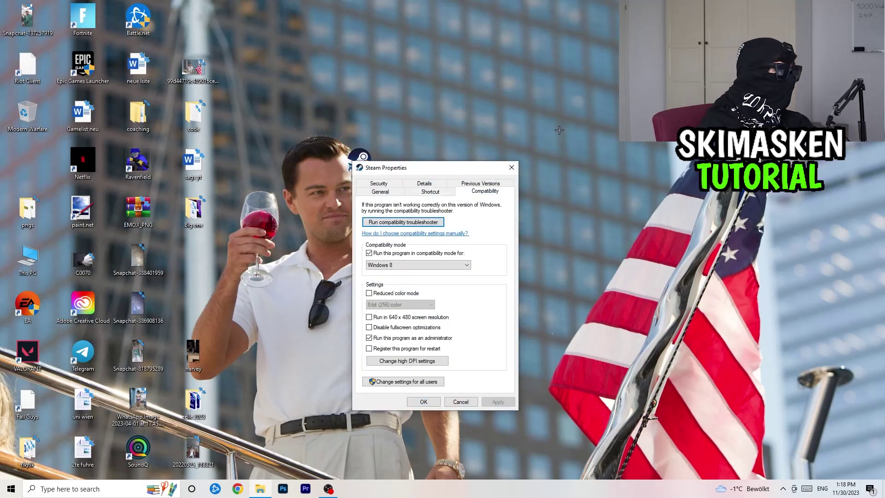
click(512, 167)
drag(379, 162, 212, 19)
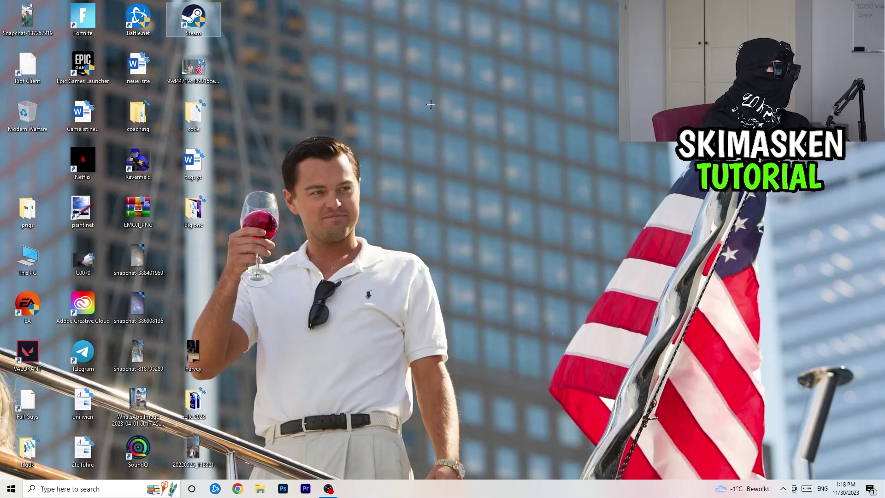
Open the NVIDIA Control Panel from the desktop, review the resolution and refresh rate options, and close it
right_click(531, 164)
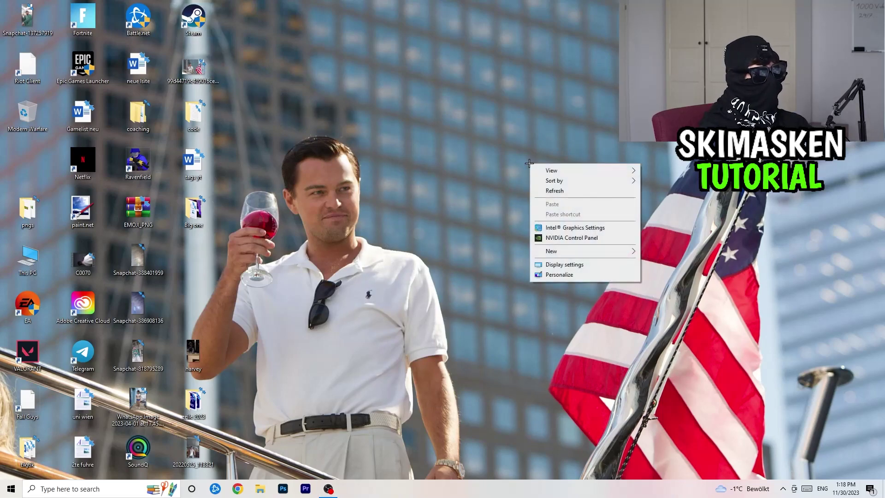
click(590, 238)
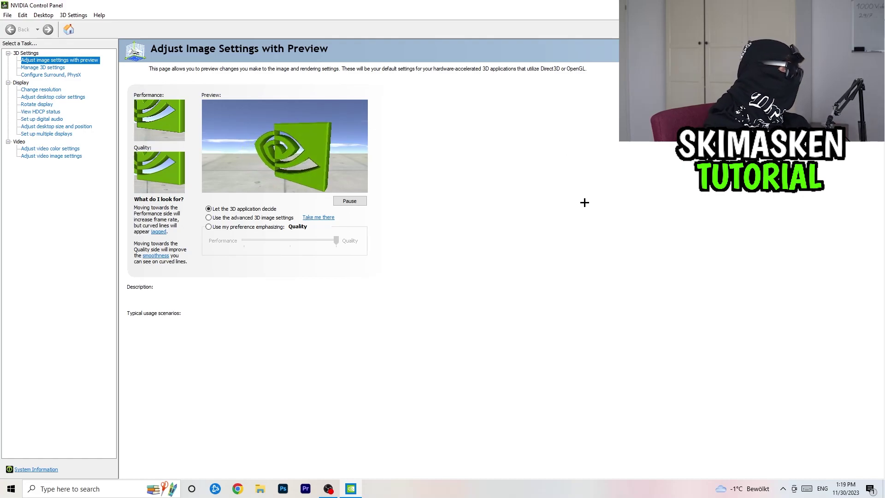
click(44, 90)
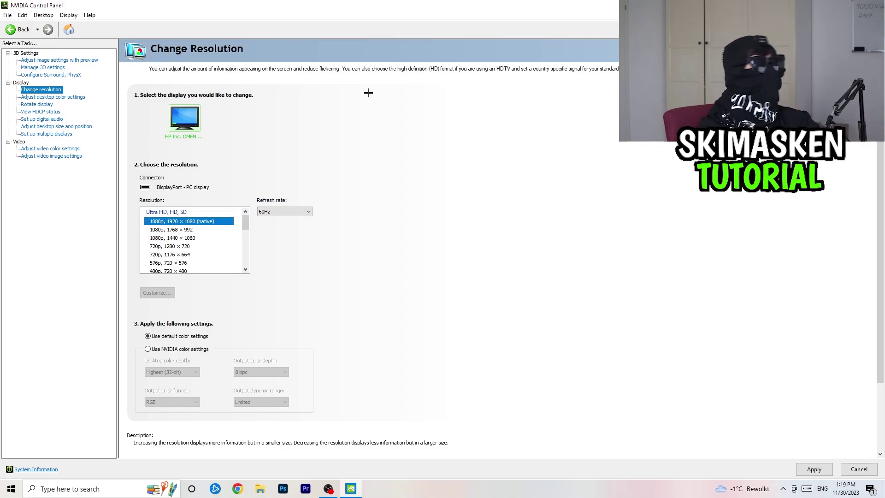
scroll(178, 239, down, 2)
scroll(177, 242, up, 2)
scroll(177, 244, down, 2)
scroll(176, 247, up, 2)
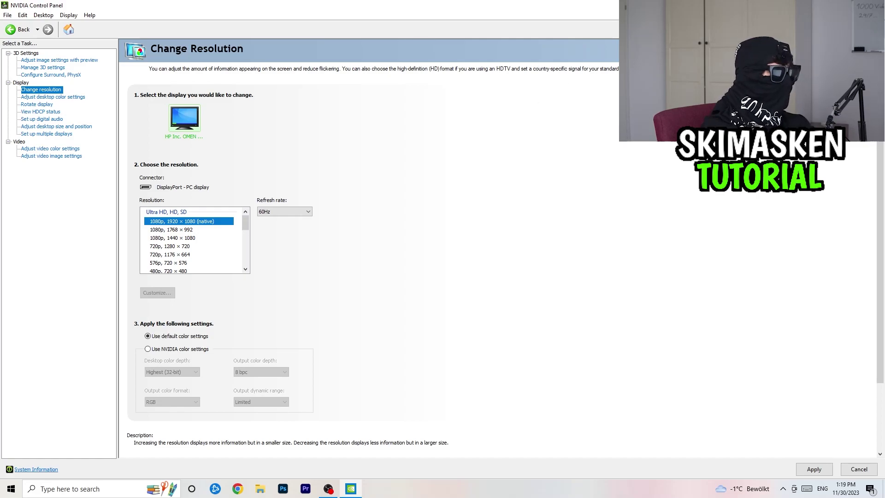
key(alt+F4)
click(459, 265)
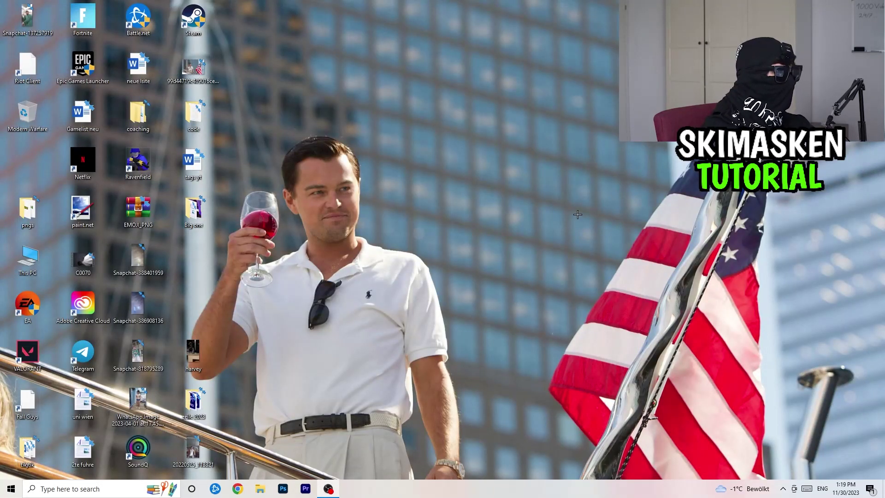
Check the Windows Update page in the Update & Security settings, and close Settings
click(11, 489)
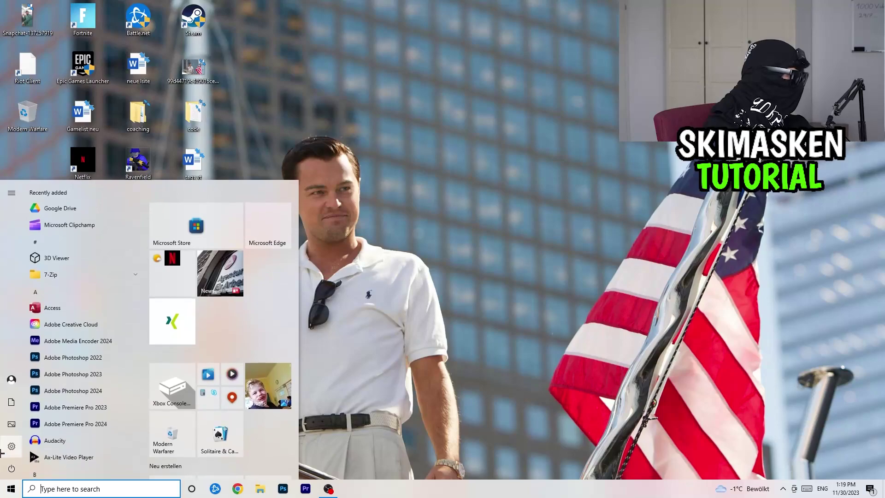
click(3, 449)
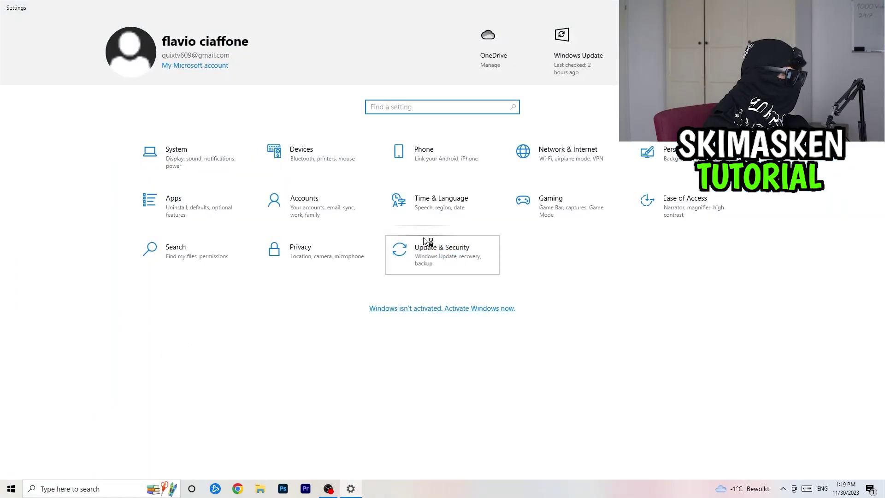
click(426, 237)
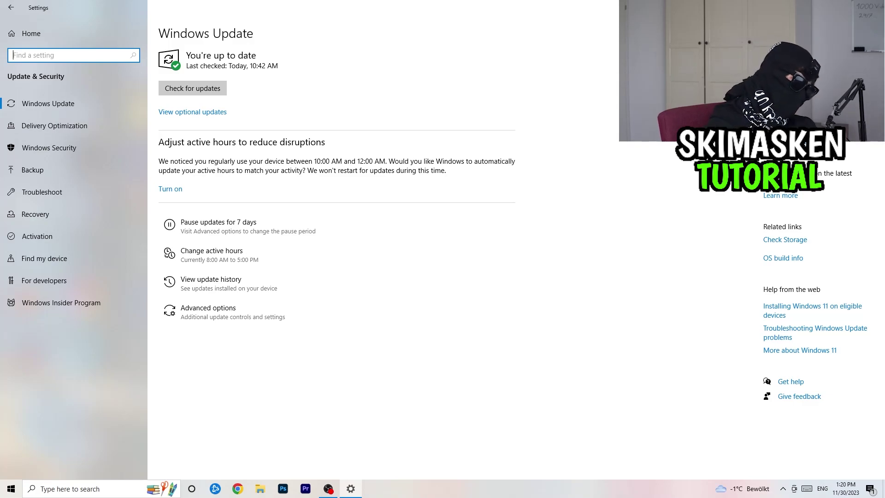
key(super+Down)
click(538, 60)
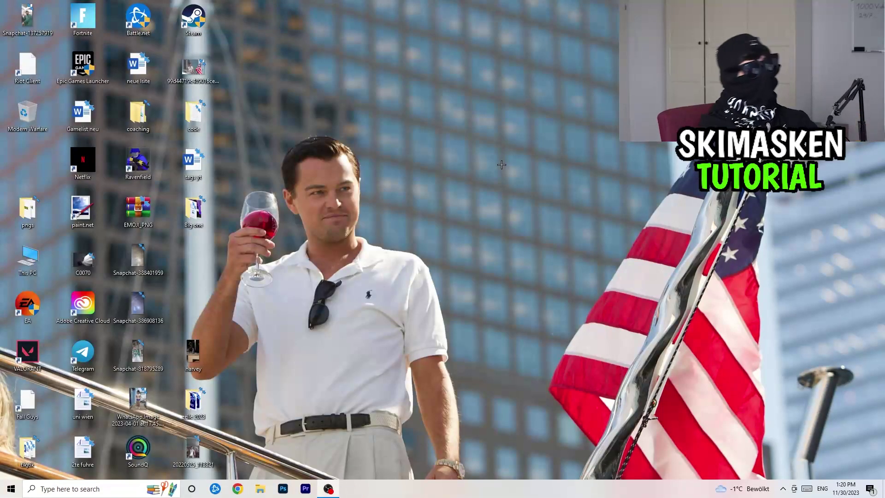